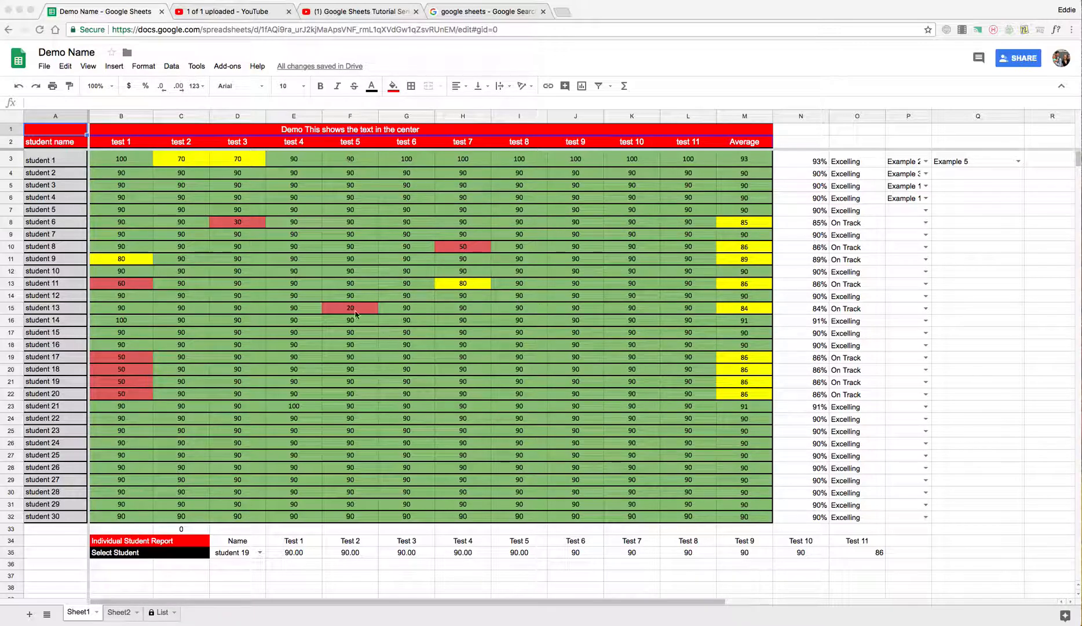
Create a pivot table in a new sheet from the student test data in Sheet1, starting from cell A1
left_click(53, 151)
left_click(57, 131)
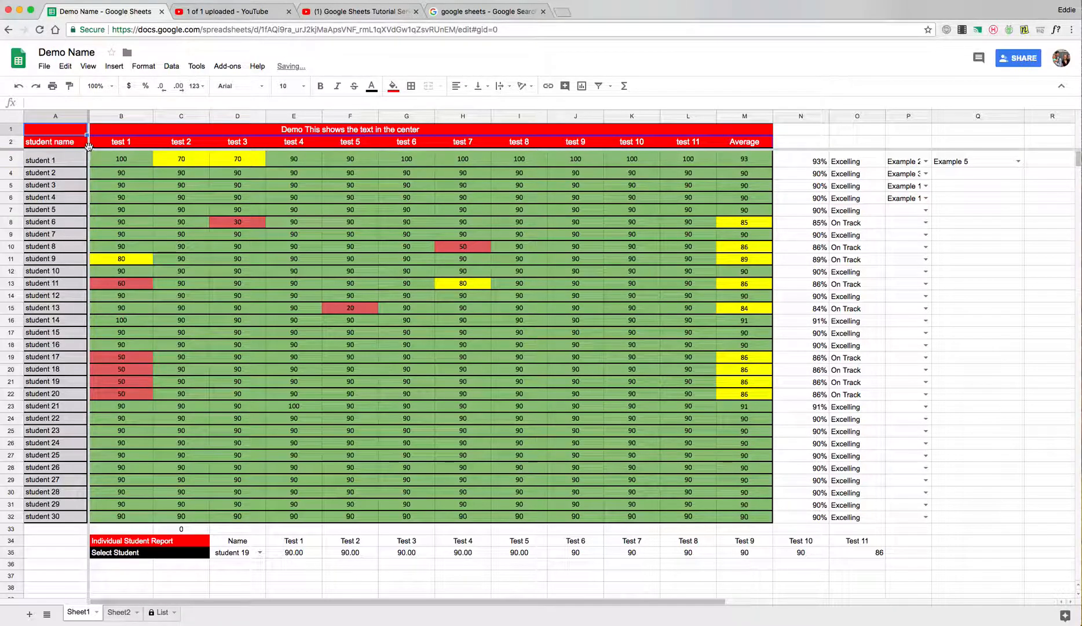
left_click(66, 139)
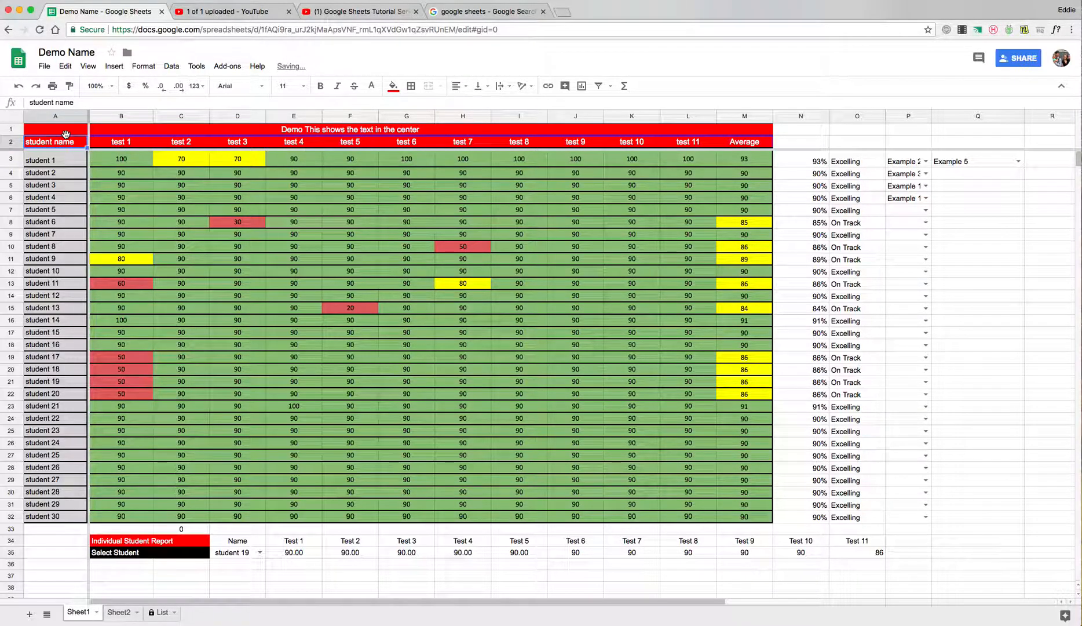
left_click(66, 132)
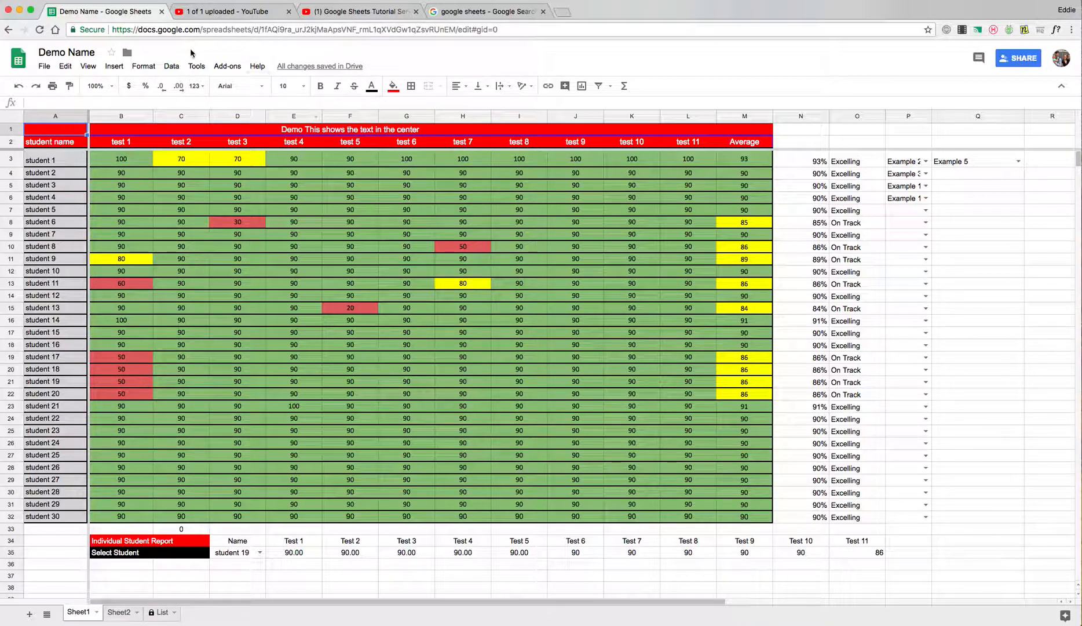
left_click(171, 66)
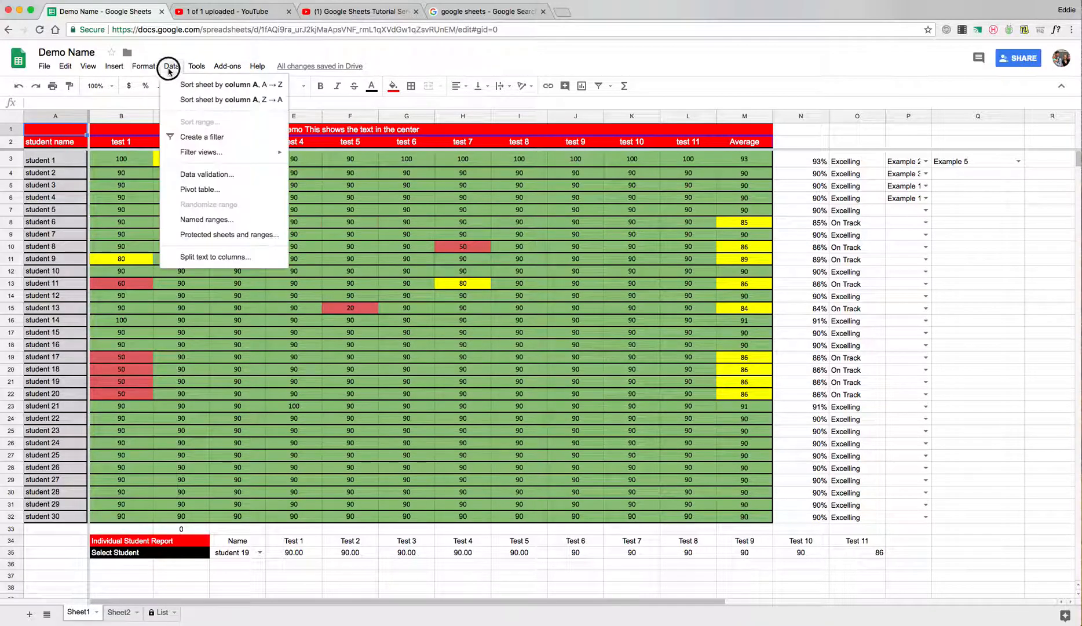
left_click(218, 197)
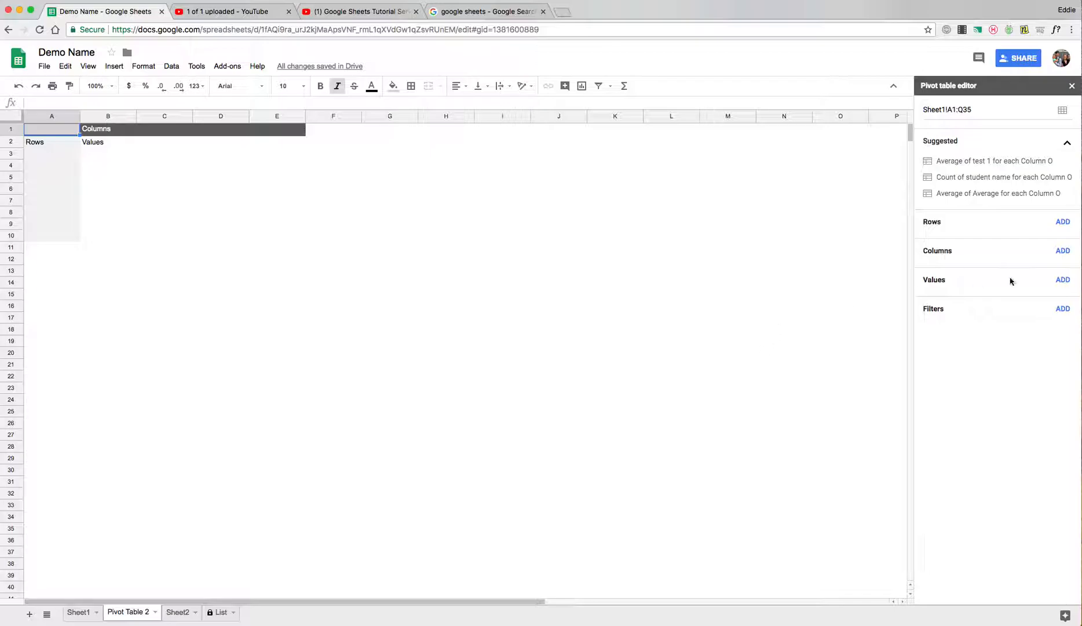
Add Column A as a row field of the pivot table and turn off its totals
left_click(1063, 222)
left_click(1000, 242)
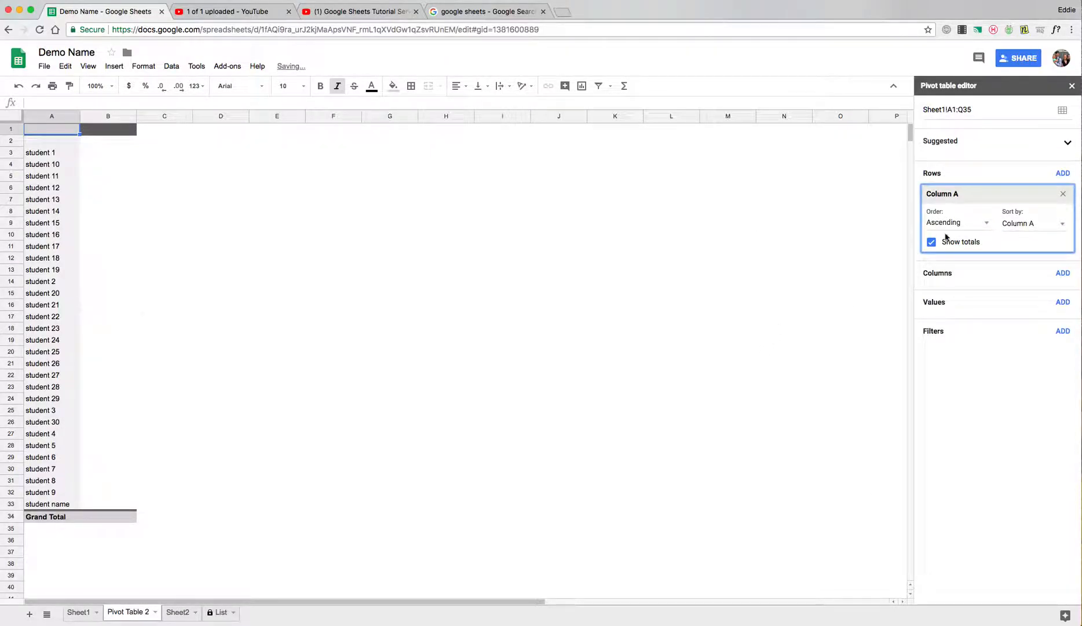
left_click(933, 243)
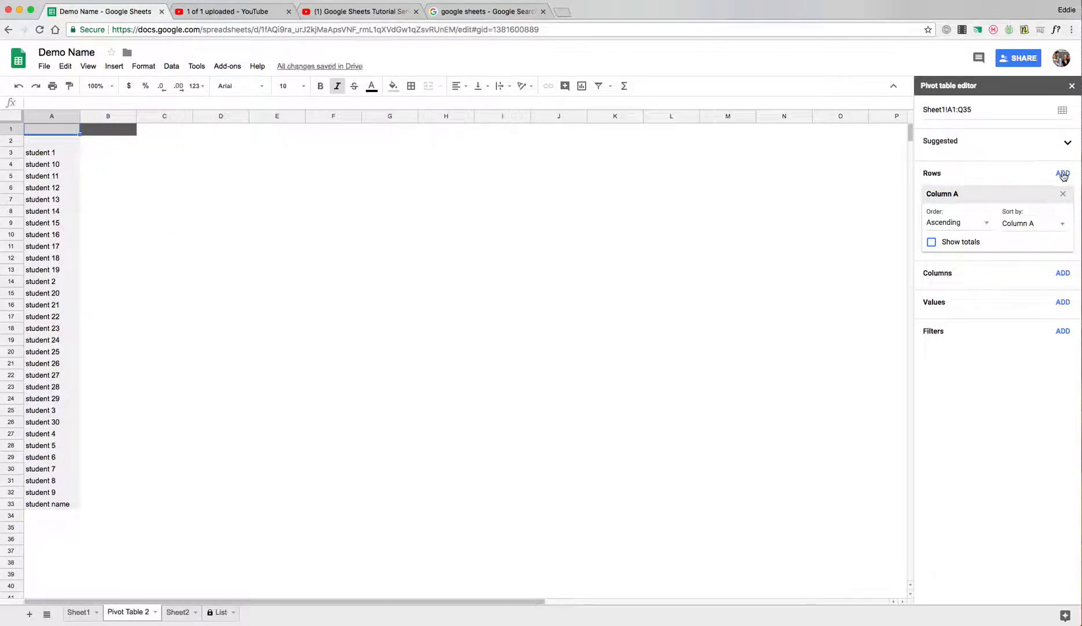
Add Column E as a second row field and turn off its totals
left_click(1063, 173)
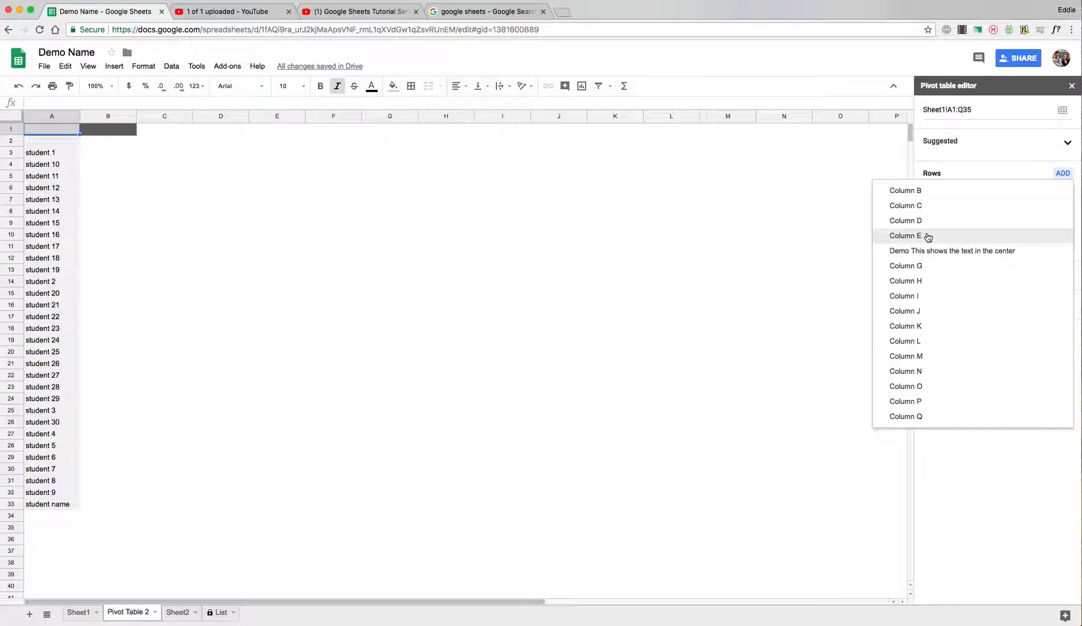
left_click(927, 236)
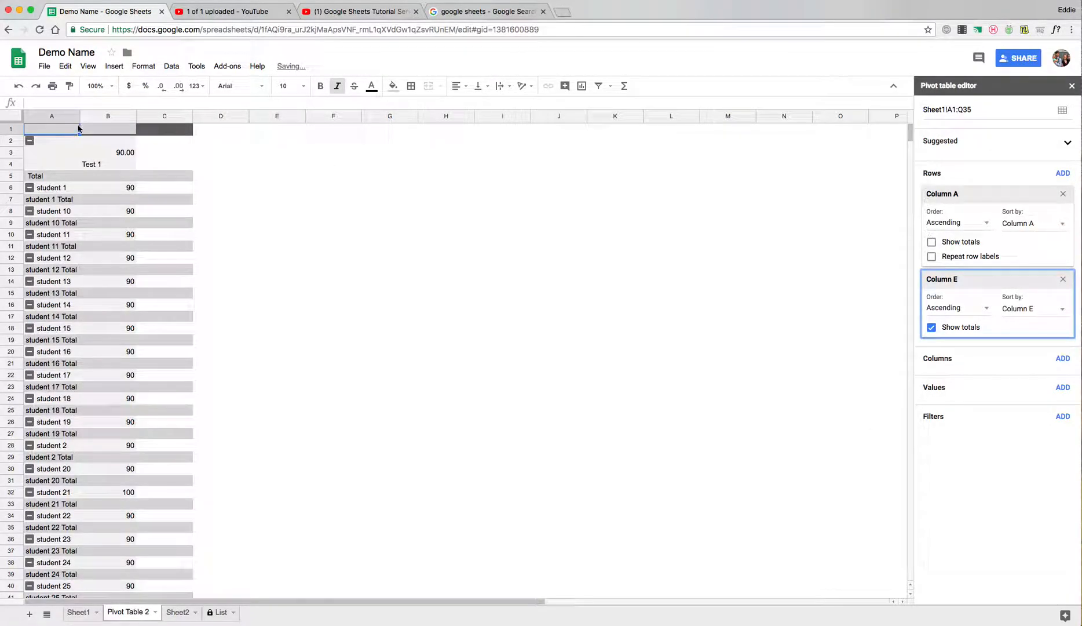
left_click(932, 327)
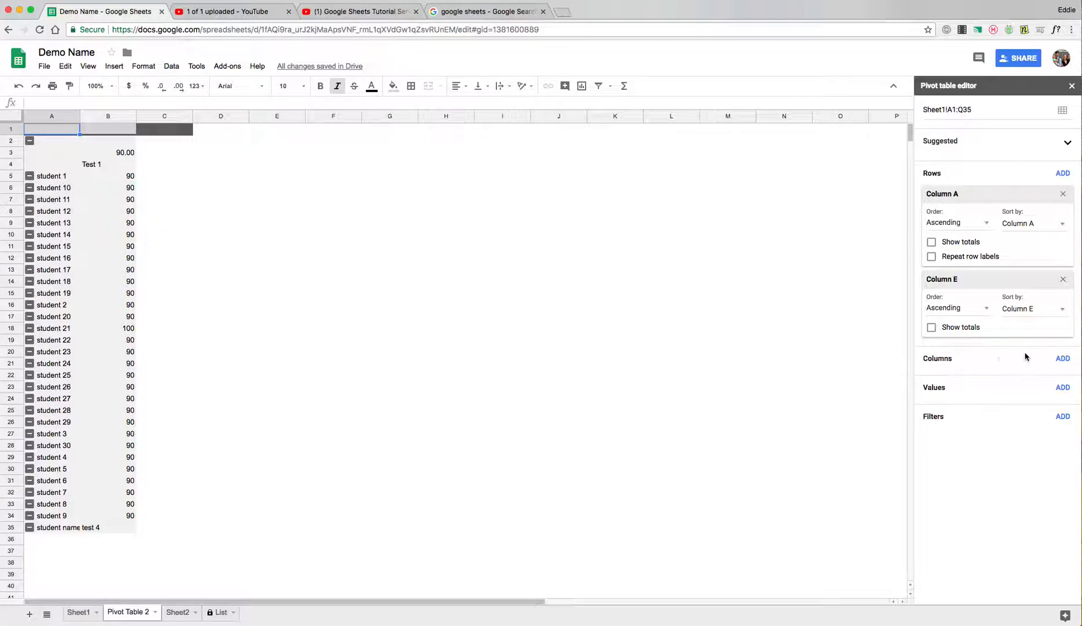
Add a filter on Column E to the pivot table and open its list of filter values
left_click(1062, 416)
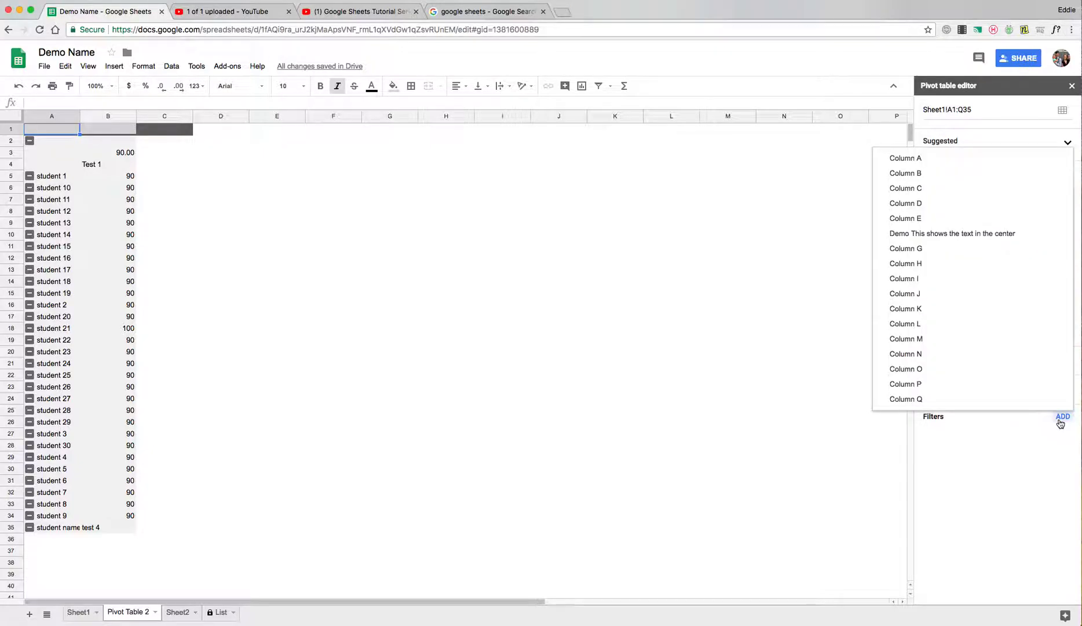
left_click(1031, 446)
left_click(1060, 421)
left_click(1058, 432)
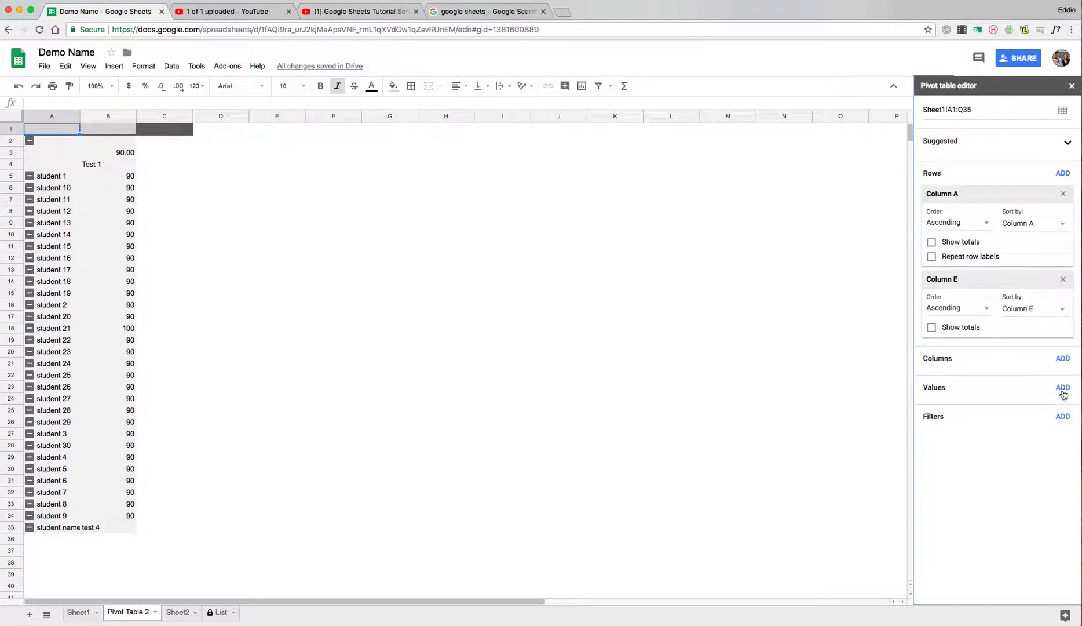
left_click(1064, 416)
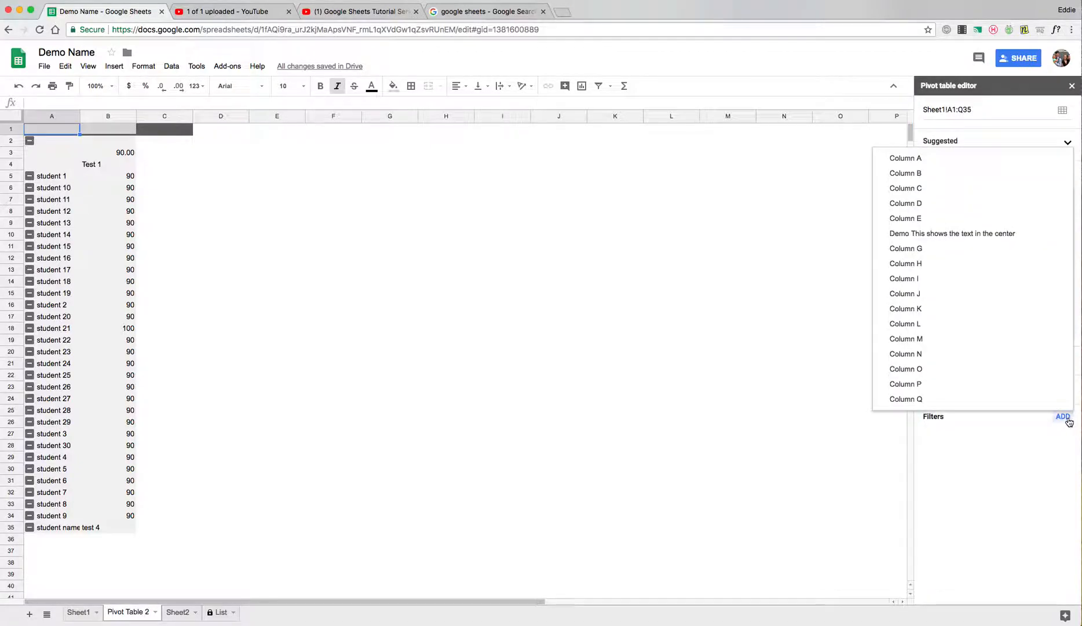
left_click(1004, 218)
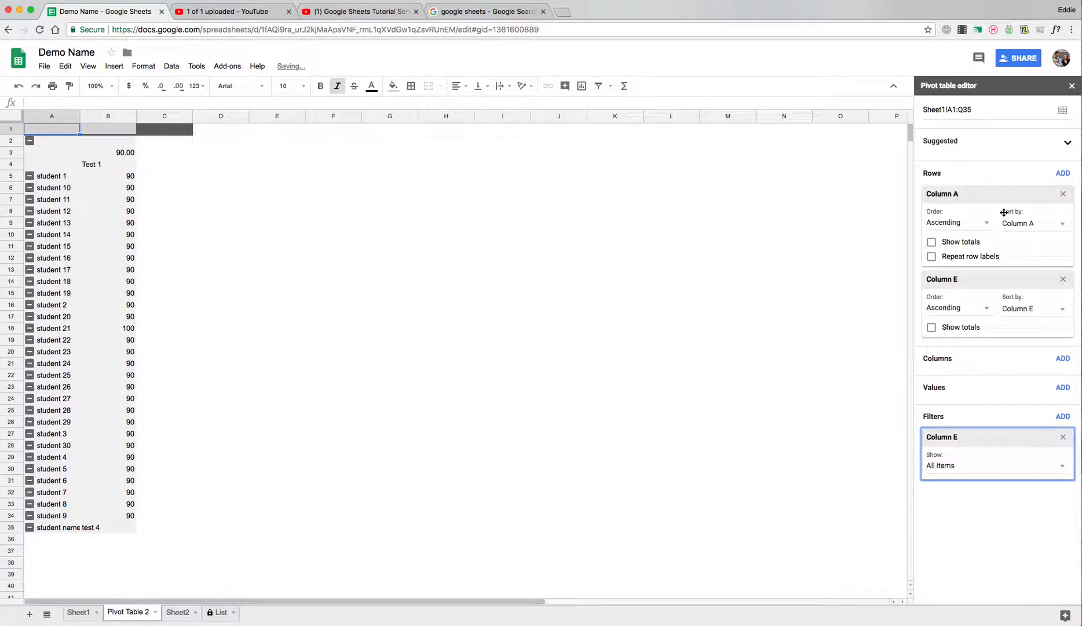
left_click(1018, 472)
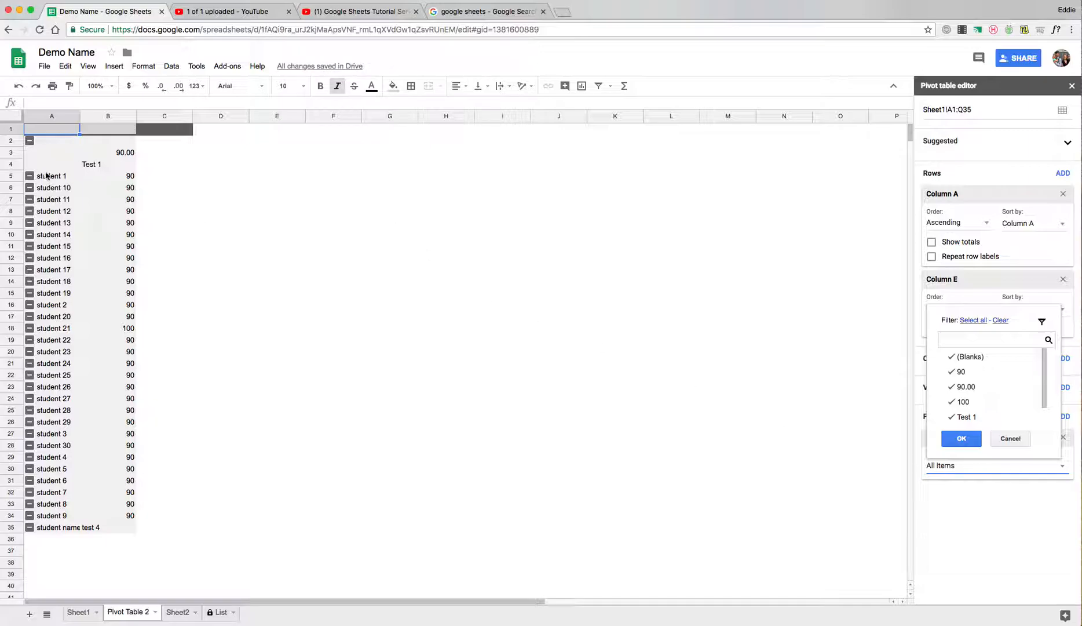
Check the pivot table against the source data in Sheet1 and remove Column E from its row fields
left_click(79, 612)
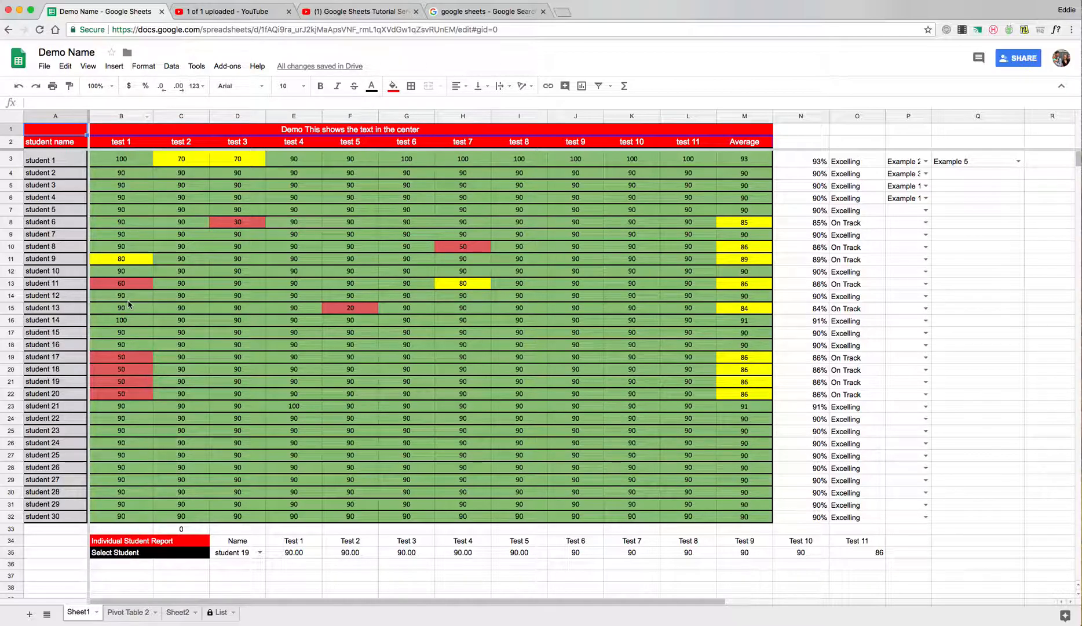
left_click(141, 618)
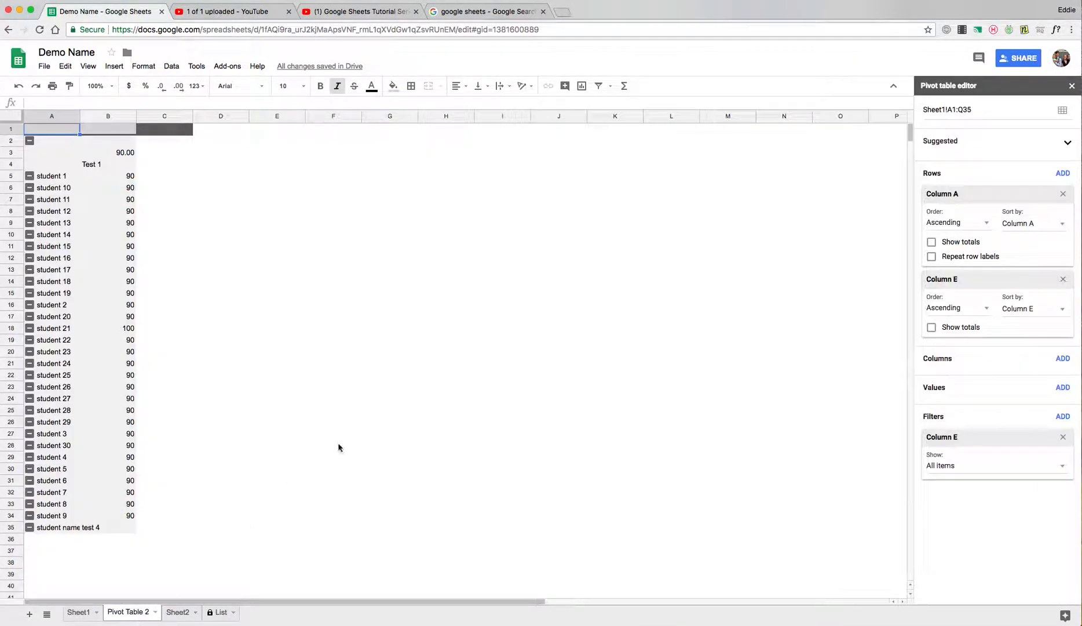
left_click(109, 165)
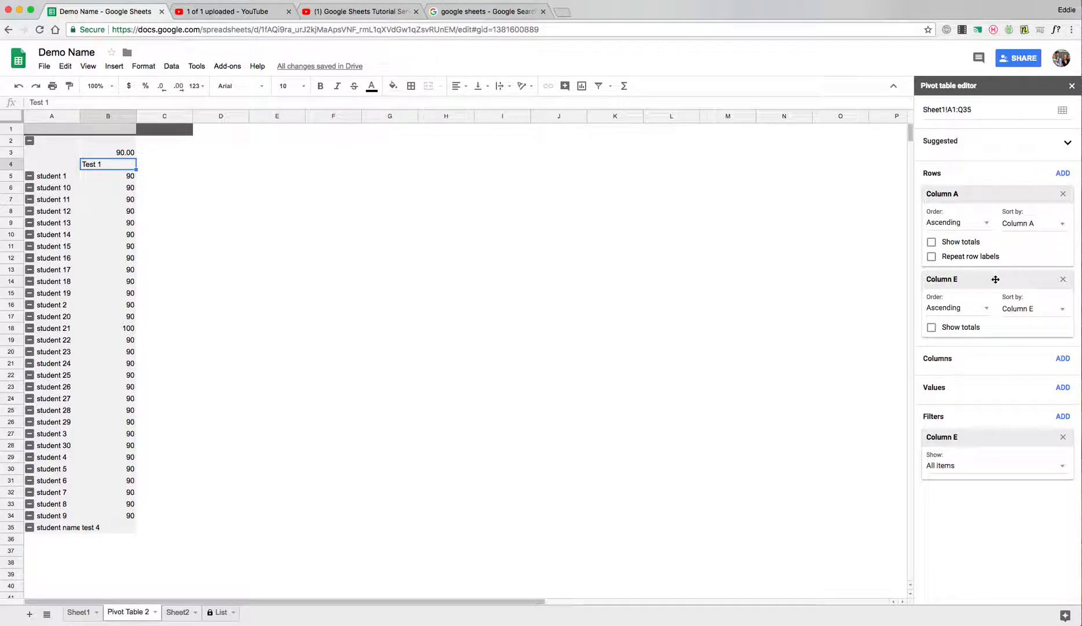
left_click(1027, 309)
left_click(1050, 311)
left_click(1063, 311)
left_click(1065, 316)
left_click(1063, 279)
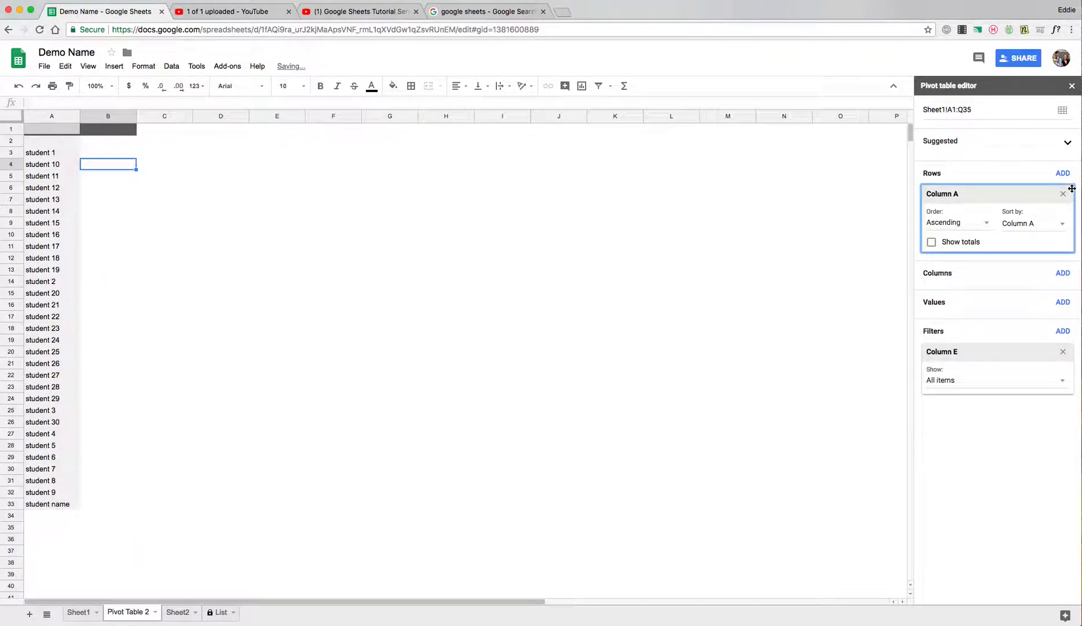
Add Column B as a row field after Column A and turn off its totals
left_click(1063, 173)
left_click(977, 190)
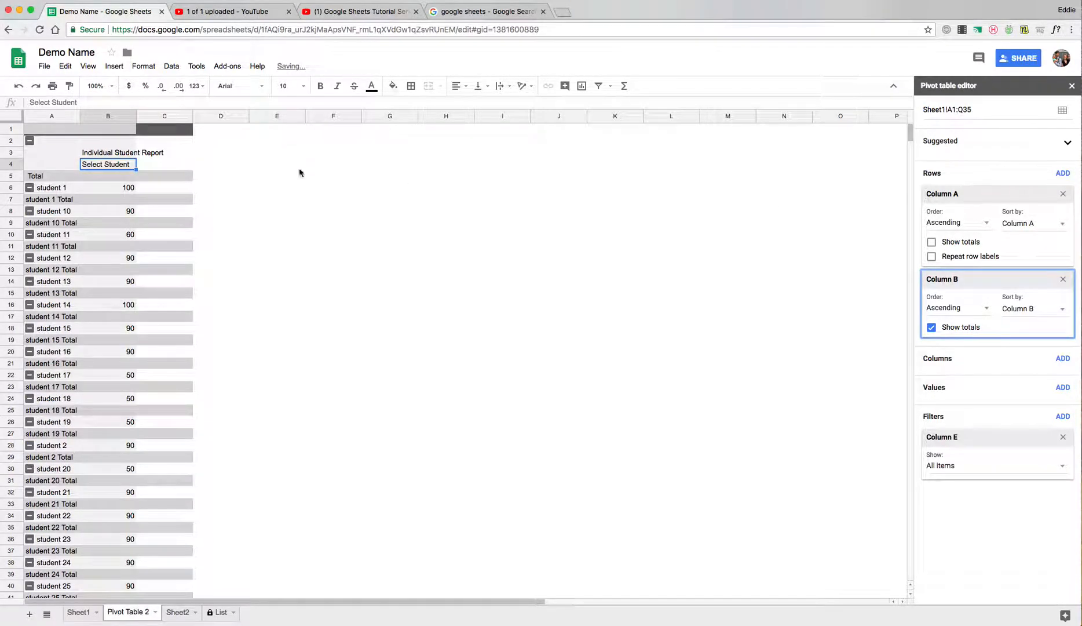
left_click(931, 326)
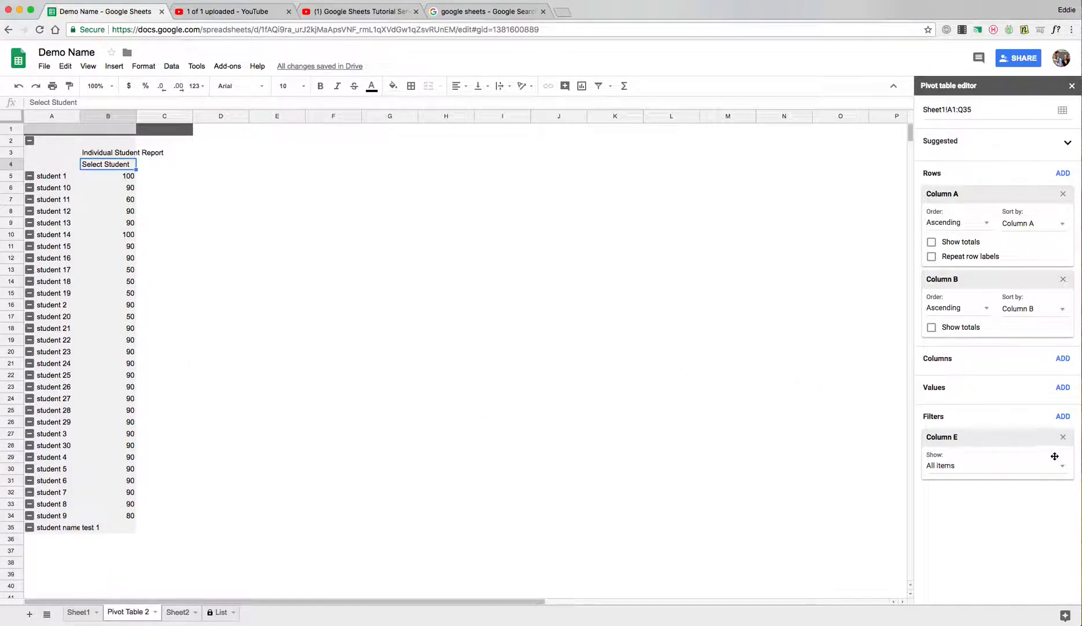
Replace the Column E filter with one on Column B that shows only the value 50
left_click(1063, 437)
left_click(1063, 417)
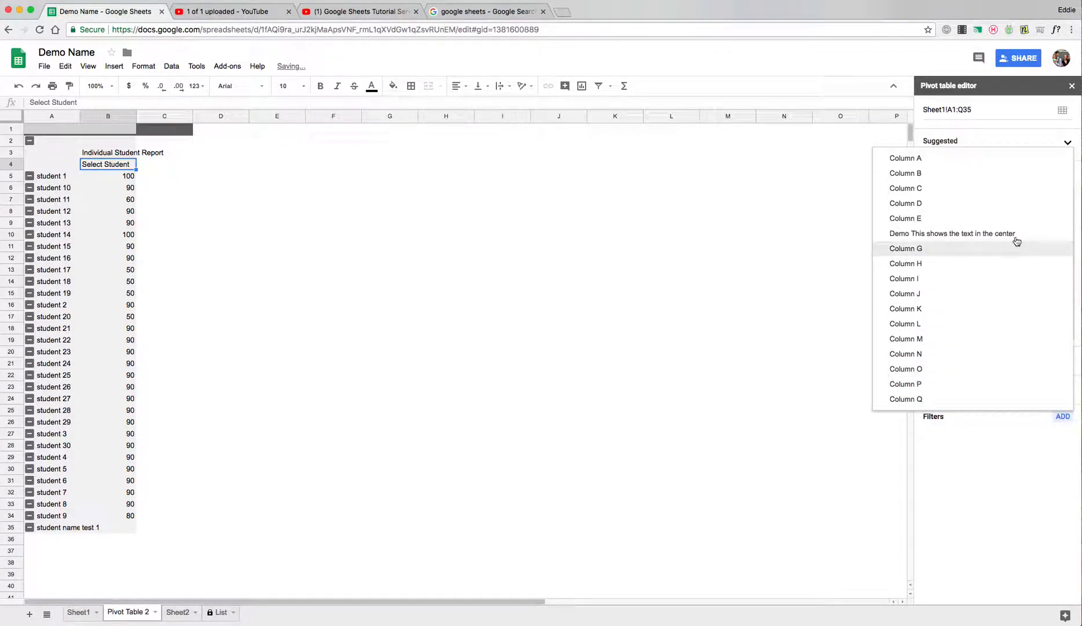
left_click(985, 173)
left_click(1062, 470)
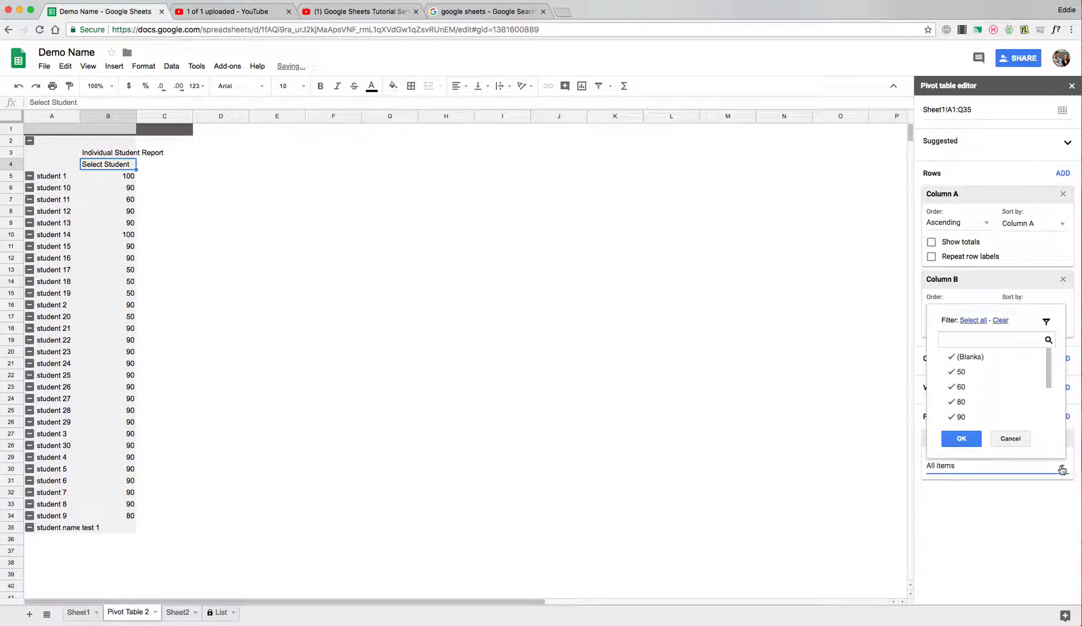
left_click(1001, 322)
left_click(969, 372)
left_click(961, 439)
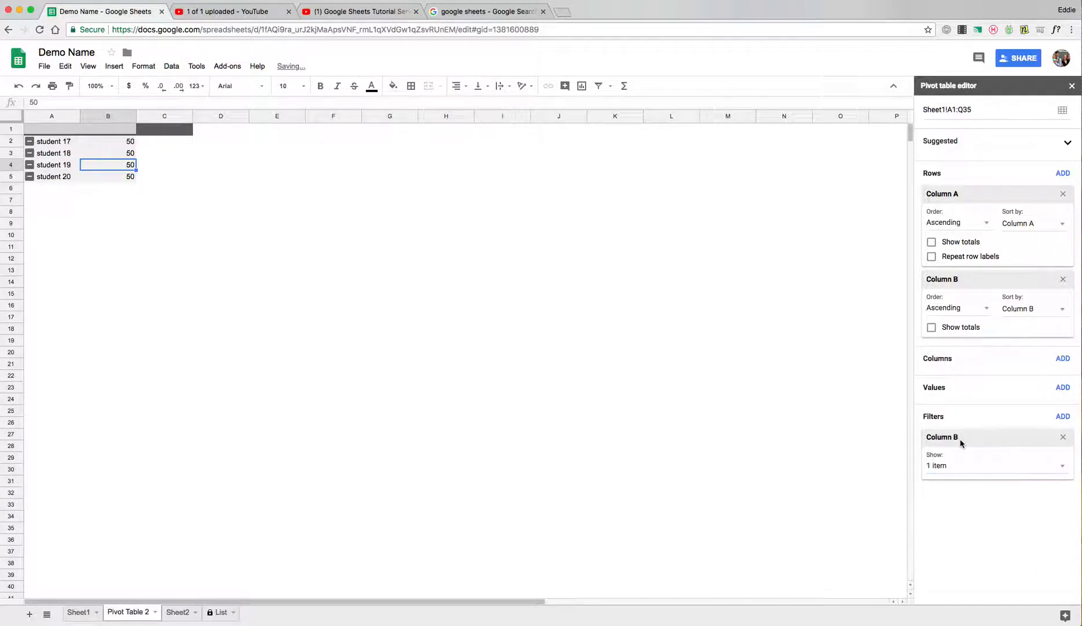
Copy the filtered student names and scores in A2:B5 of the pivot table
left_click(197, 200)
left_click_drag(52, 142, 97, 180)
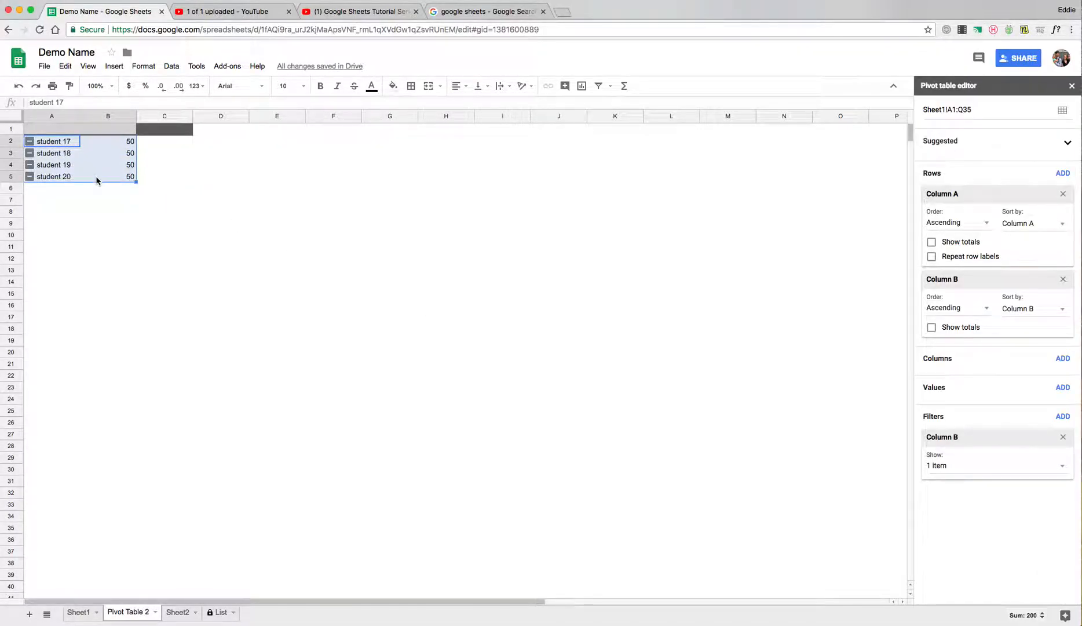
right_click(98, 172)
left_click(161, 201)
left_click(227, 200)
left_click(73, 152)
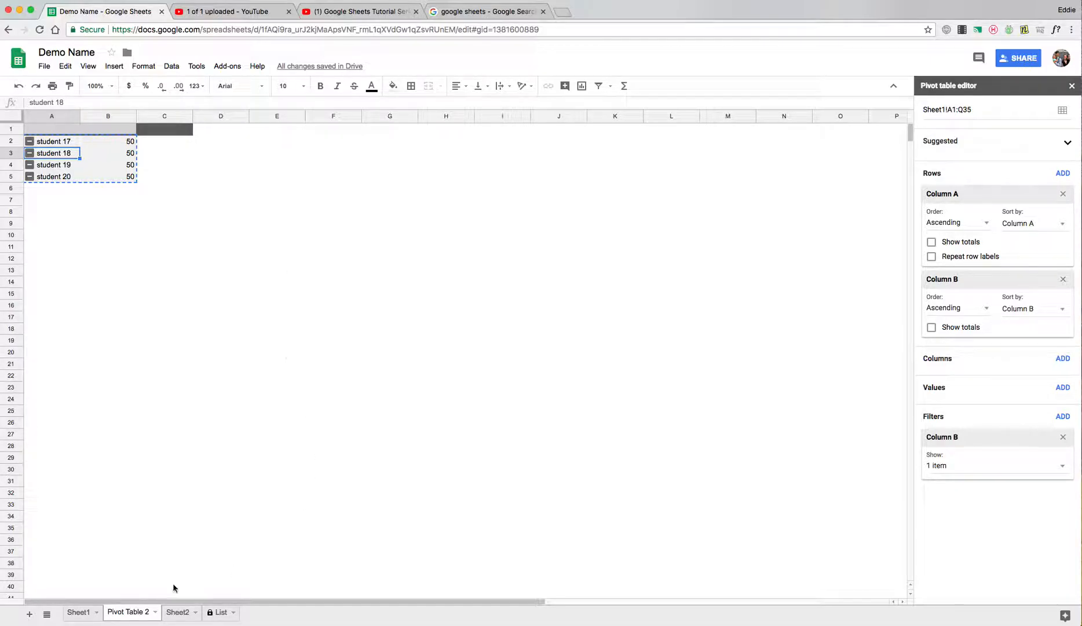
Return to Sheet1 and create another pivot table from its data
left_click(78, 613)
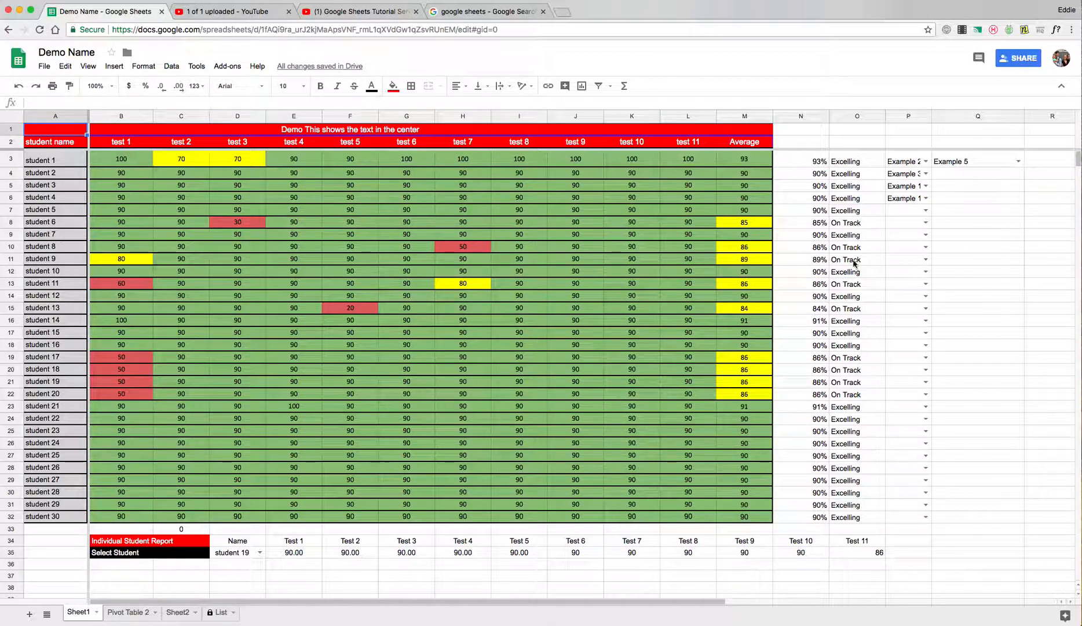
left_click(950, 266)
left_click(44, 129)
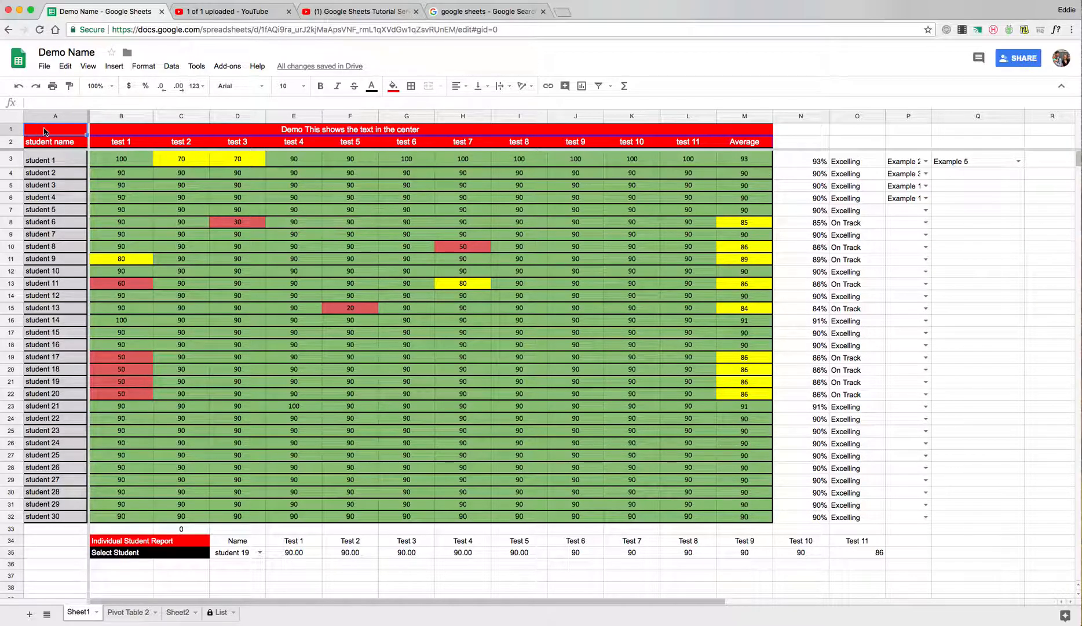
left_click(172, 66)
left_click(210, 191)
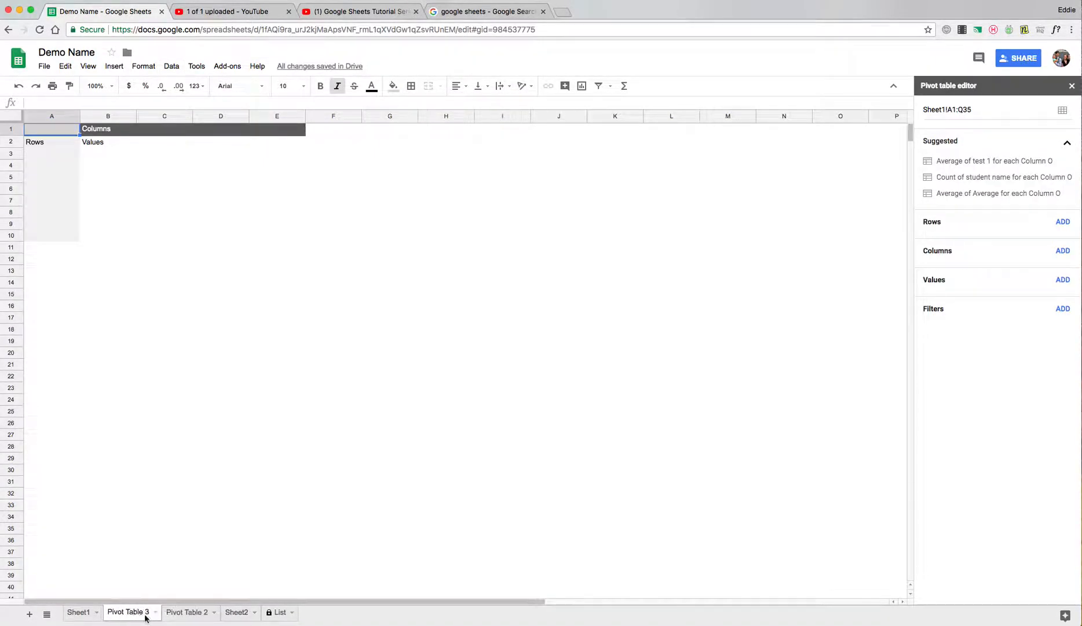
Add Column A and Column C as row fields of the new pivot table, both with totals turned off
left_click(1063, 221)
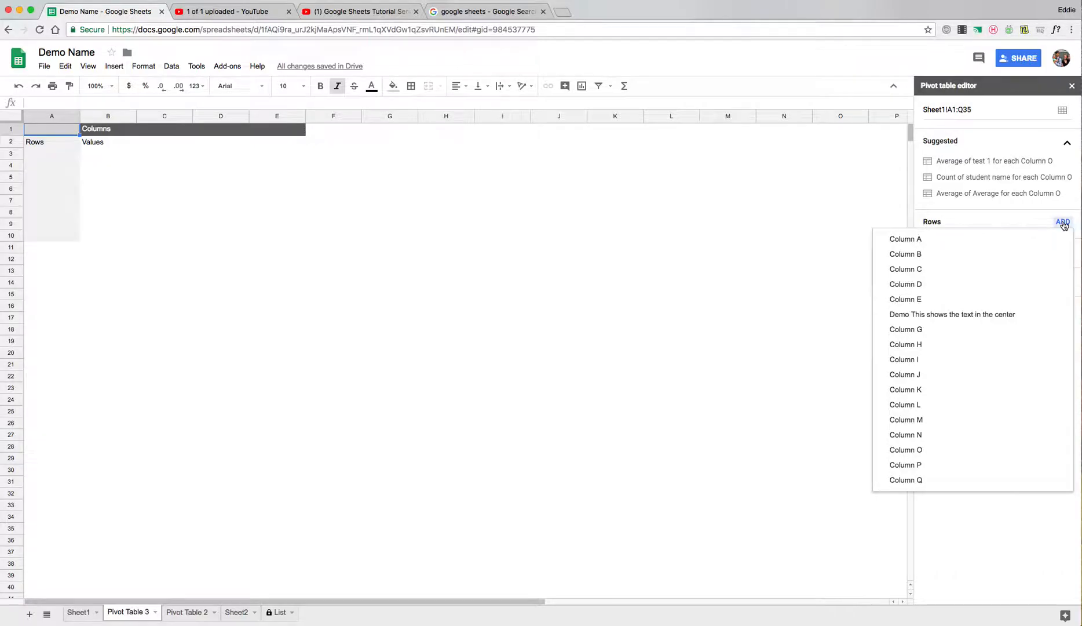
left_click(964, 238)
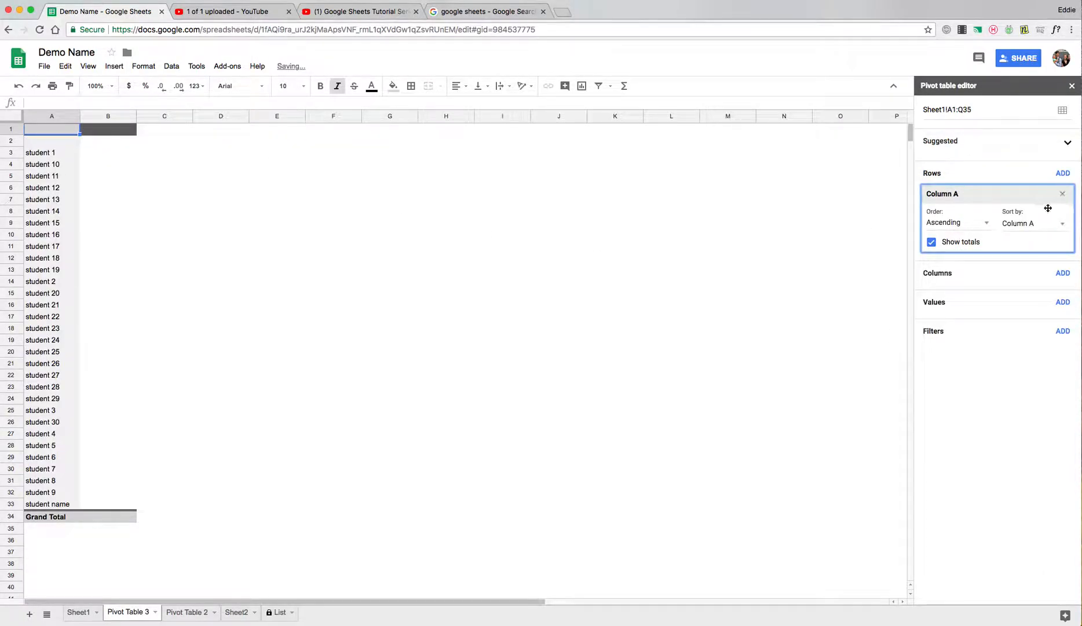
left_click(933, 243)
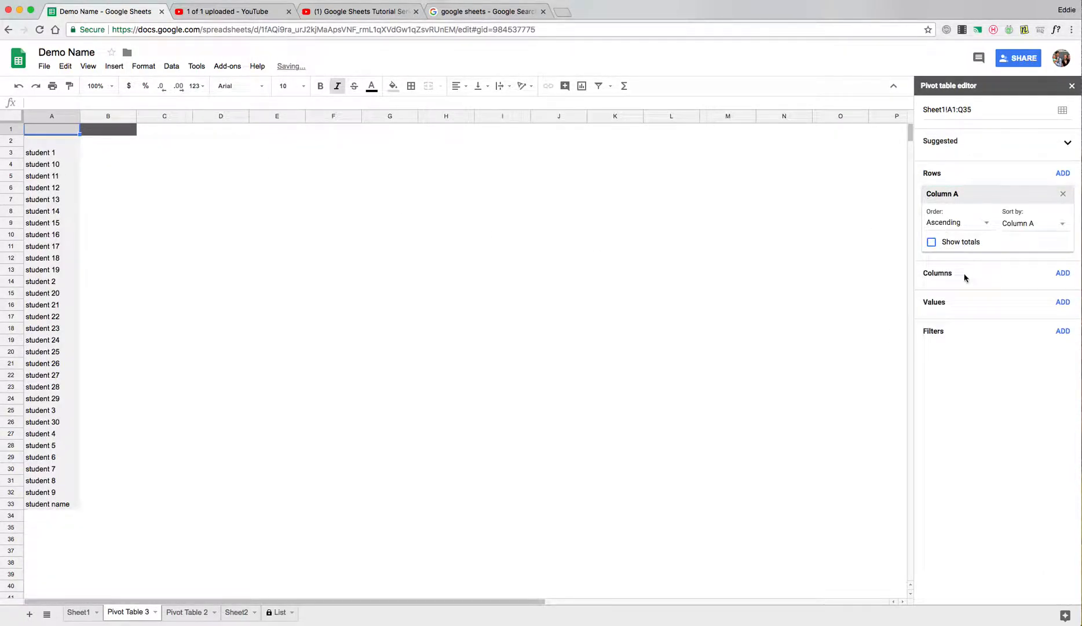
left_click(1063, 172)
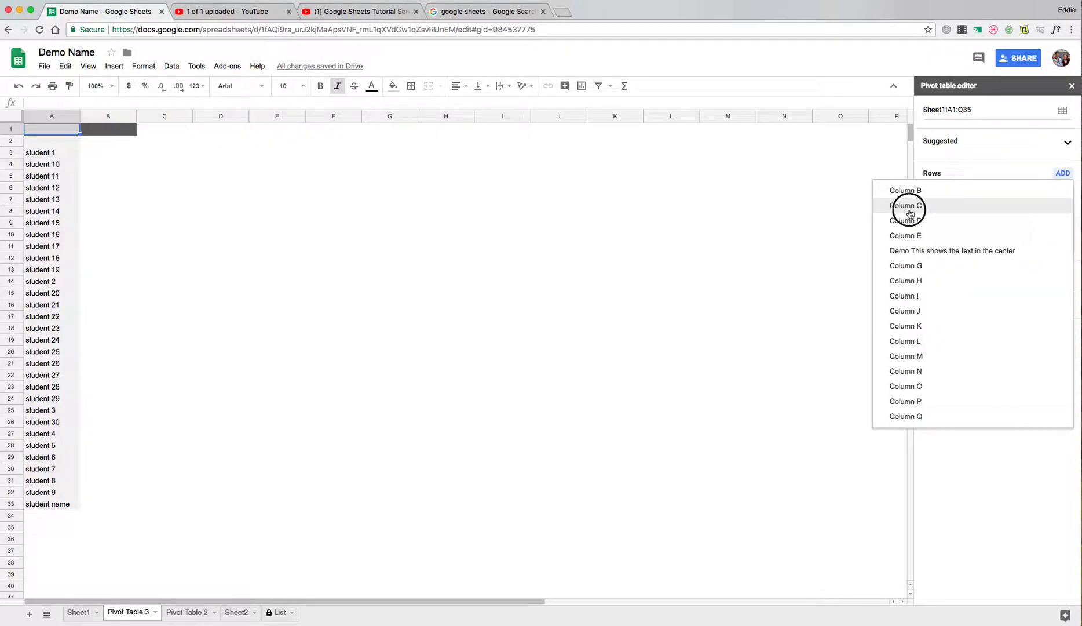
left_click(910, 214)
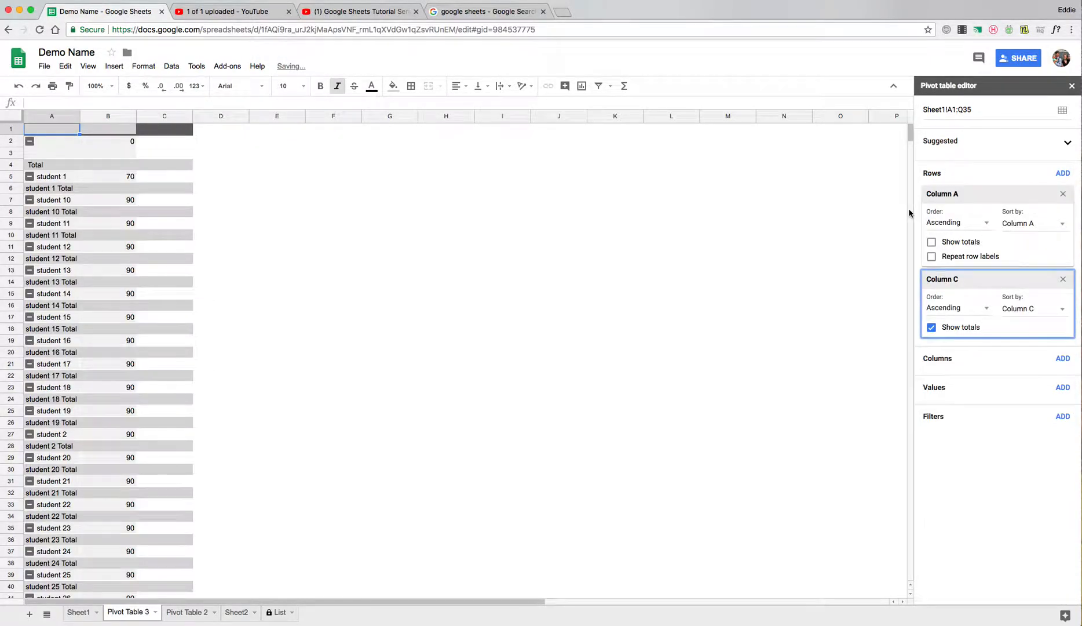
left_click(931, 327)
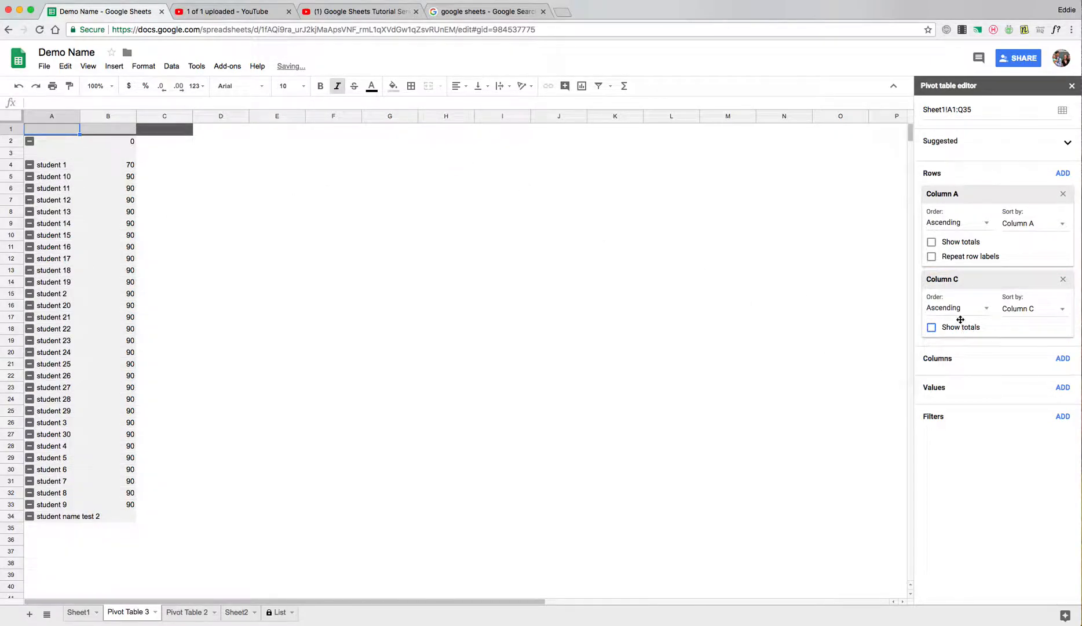
Add a Column C filter to the pivot table that shows only the value 70
left_click(1061, 417)
left_click(987, 192)
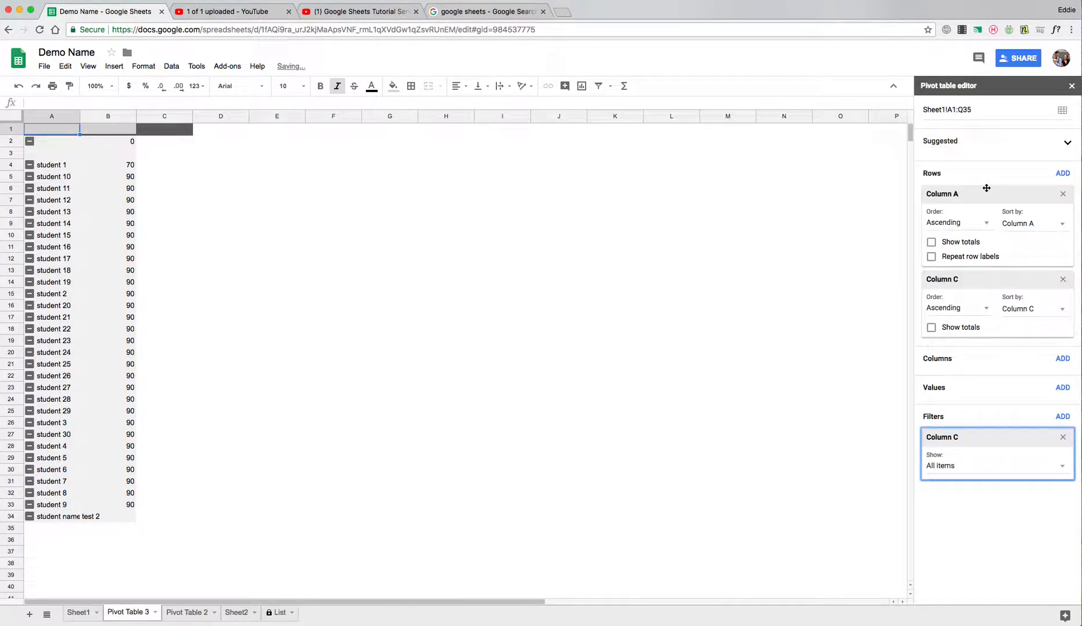
left_click(1032, 471)
left_click(1001, 320)
left_click(975, 387)
left_click(961, 438)
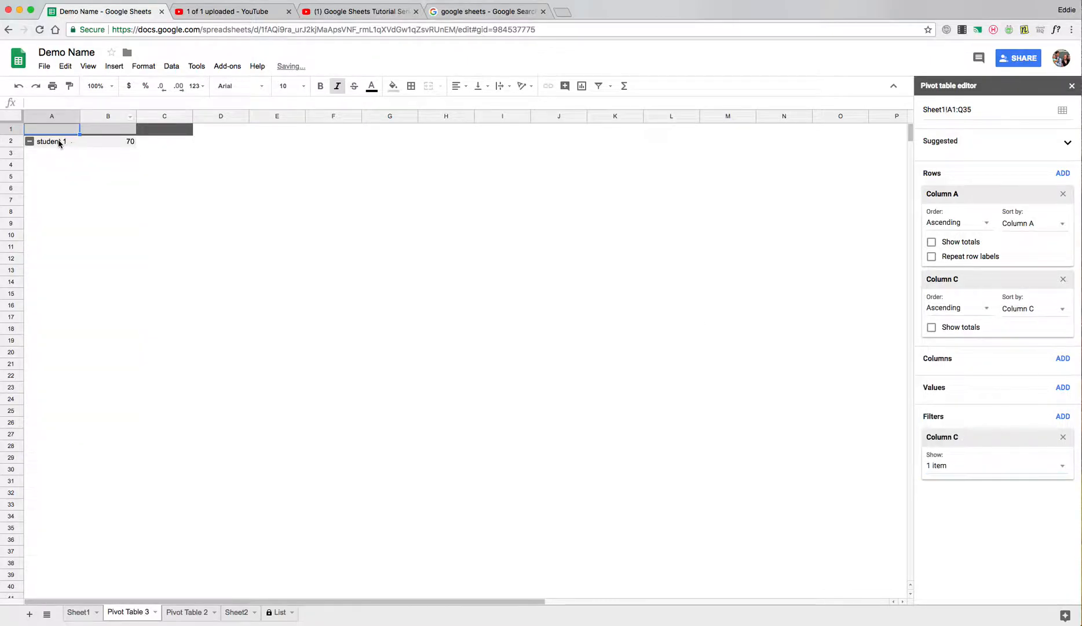
Compare the filtered result in A2:B2 with the test 2 scores in Sheet1 and return to Pivot Table 3
left_click_drag(60, 143, 116, 143)
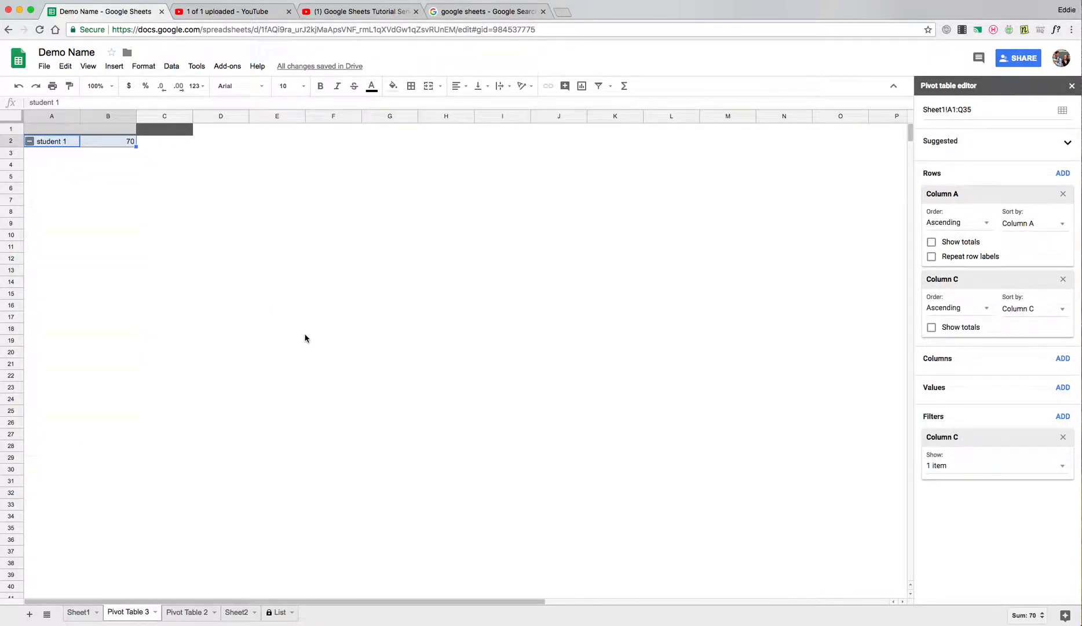
left_click(84, 614)
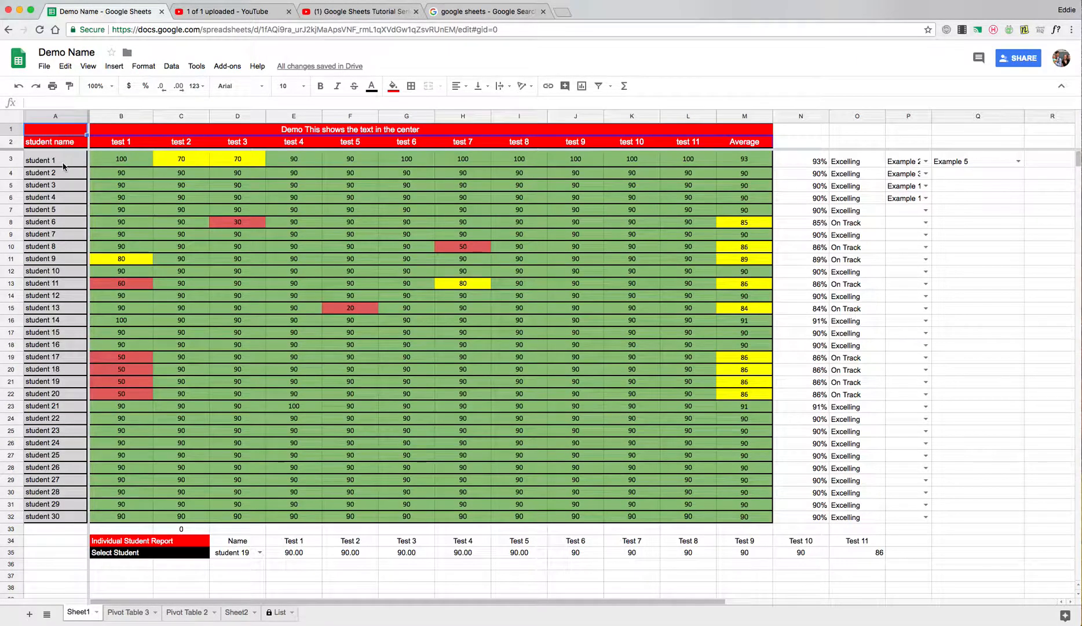
left_click(188, 159)
scroll(199, 213, "down", 1)
scroll(199, 214, "up", 1)
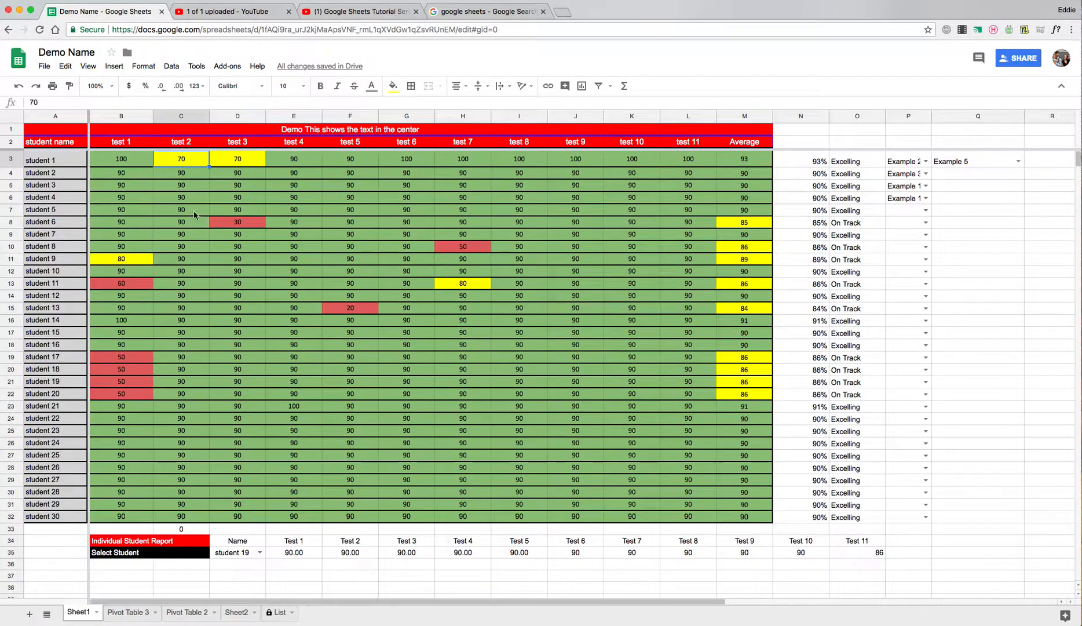
left_click_drag(177, 155, 197, 519)
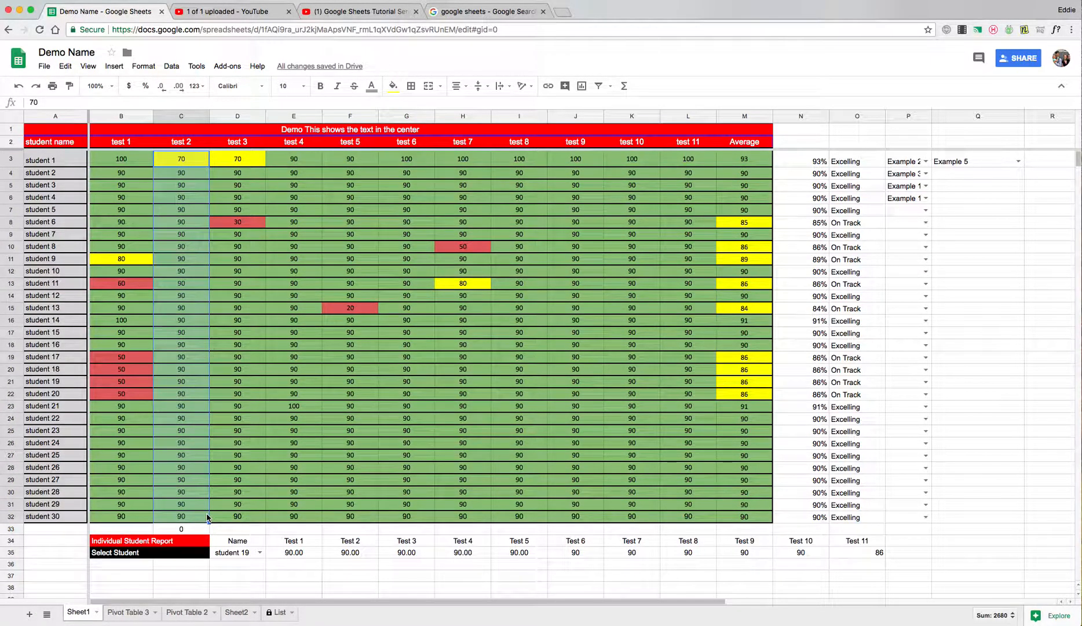
left_click(179, 173)
left_click(188, 162)
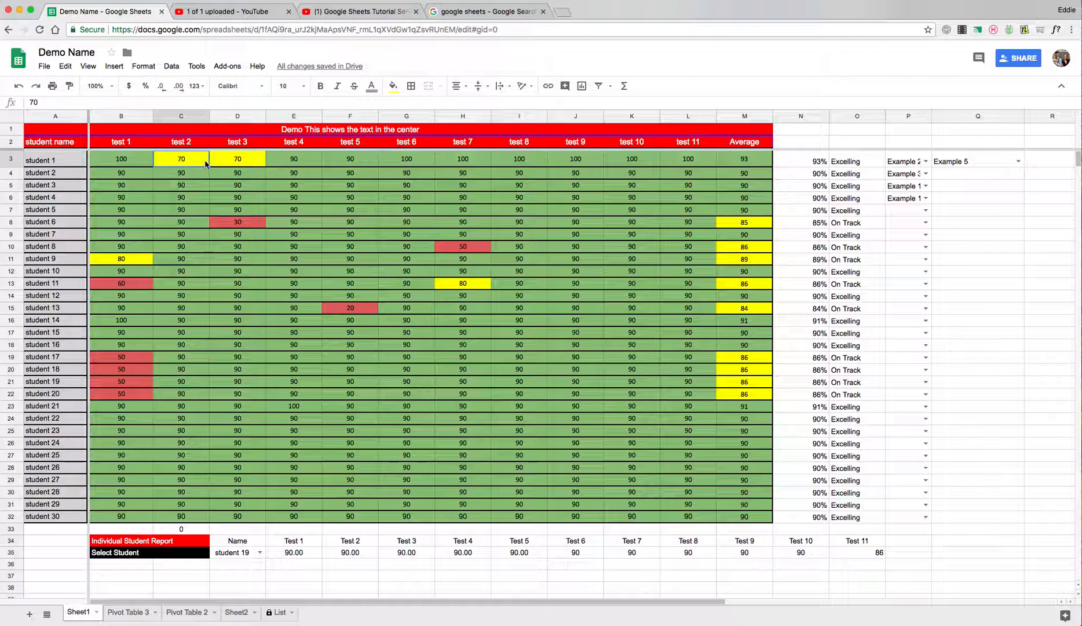
left_click(148, 615)
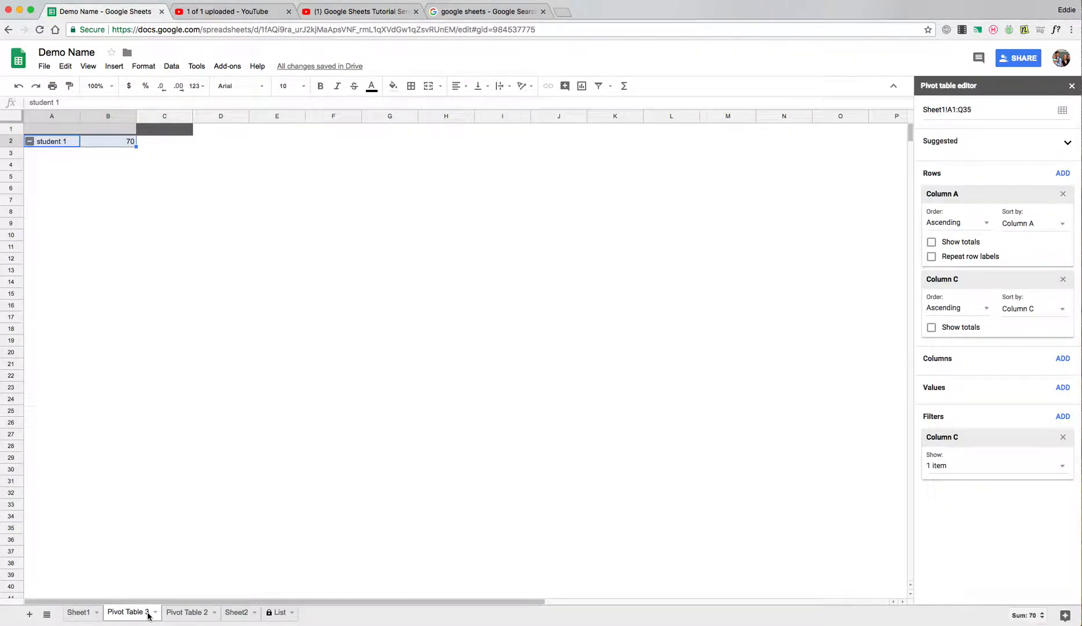